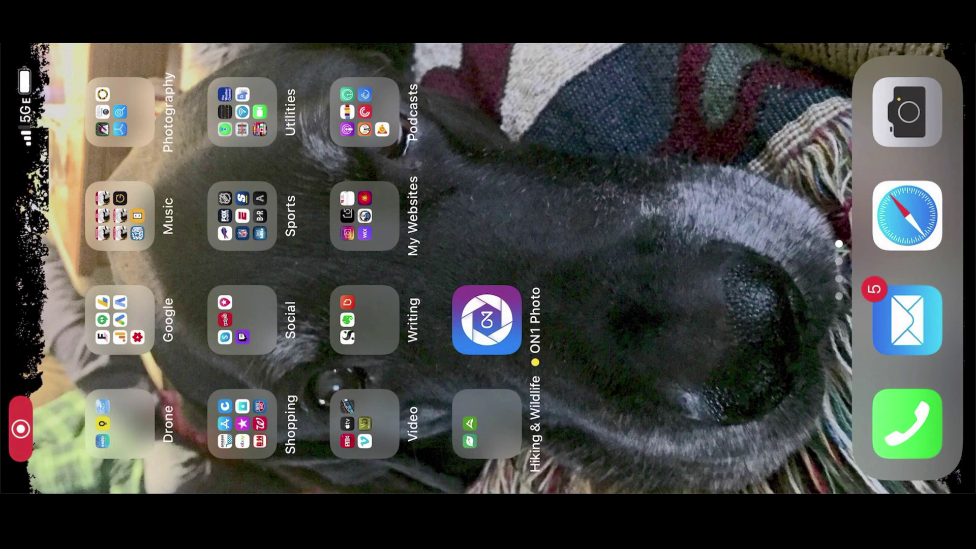
# Launch the ON1 Photo camera with RAW as the capture format, checking the manual controls
pyautogui.click(486, 320)
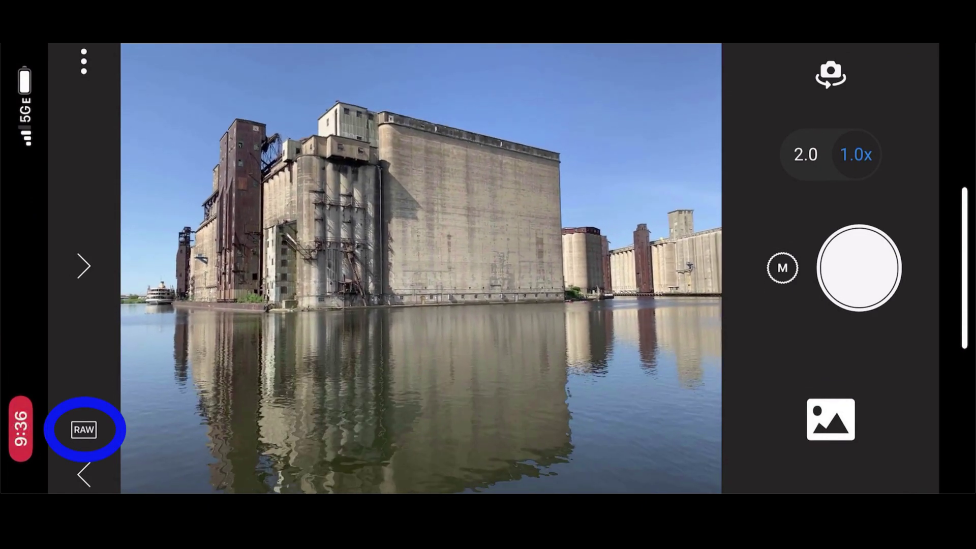
pyautogui.click(84, 429)
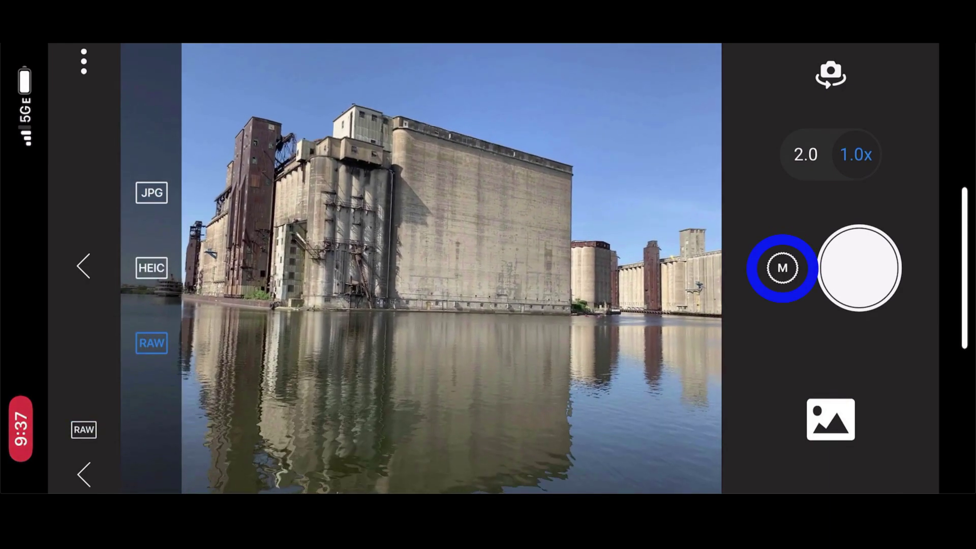
pyautogui.click(782, 268)
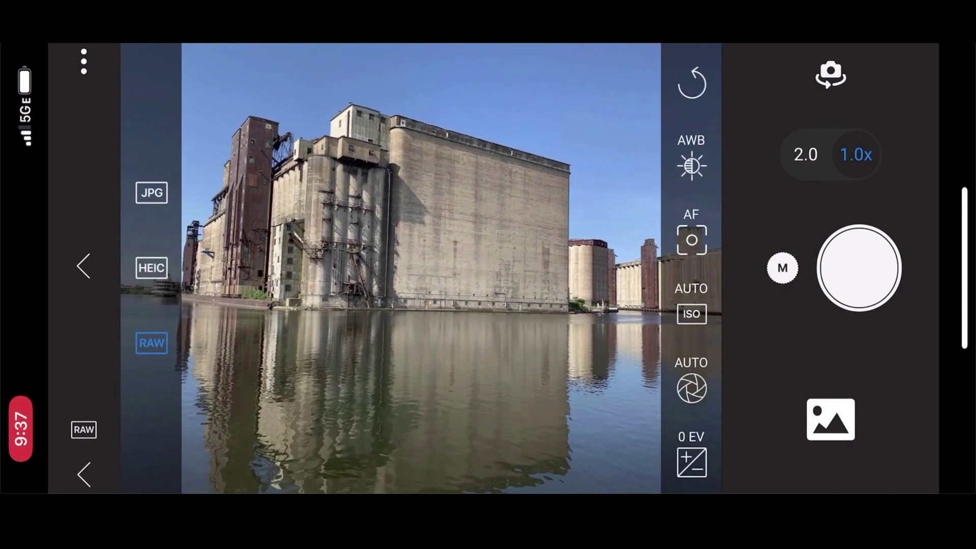
pyautogui.click(783, 268)
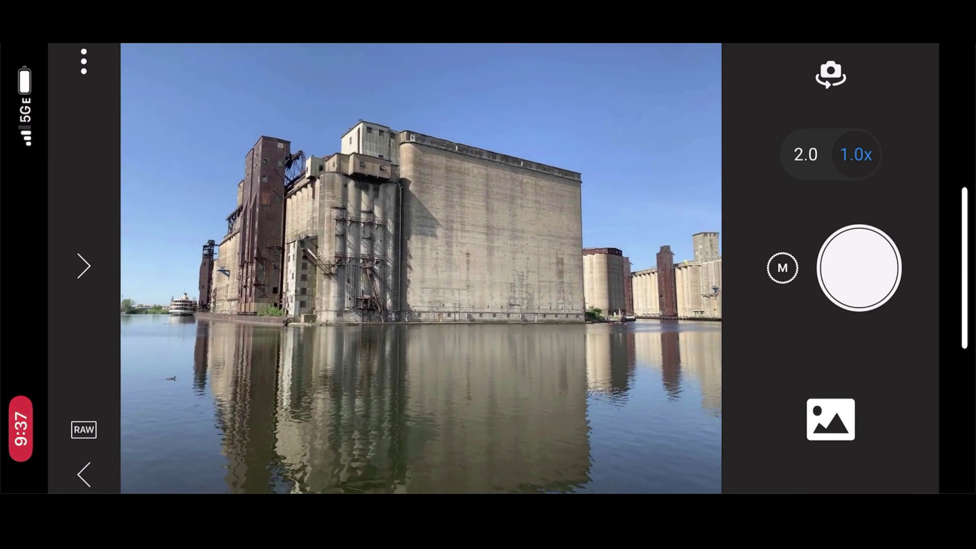
# Shoot a RAW photo of the grain silos and view it in Local Photos
pyautogui.click(858, 268)
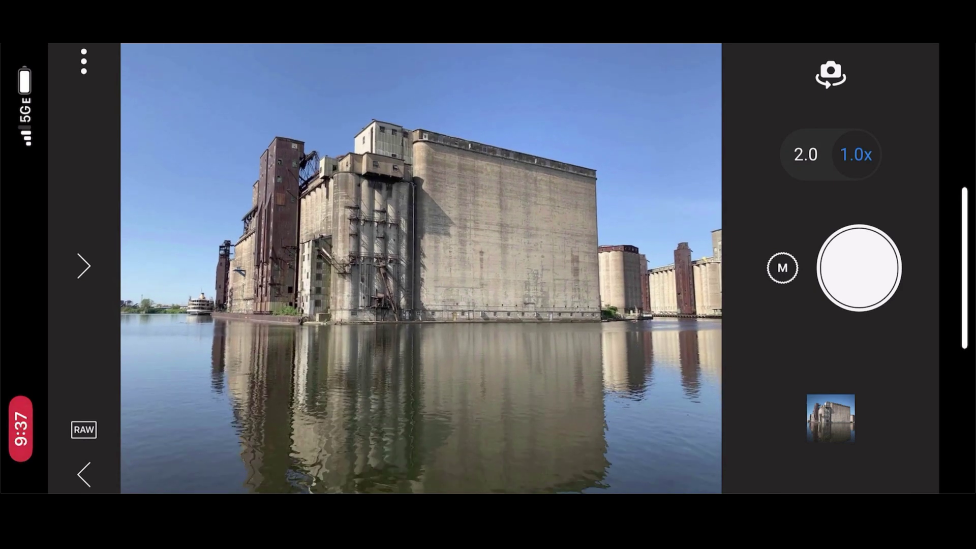
pyautogui.click(87, 475)
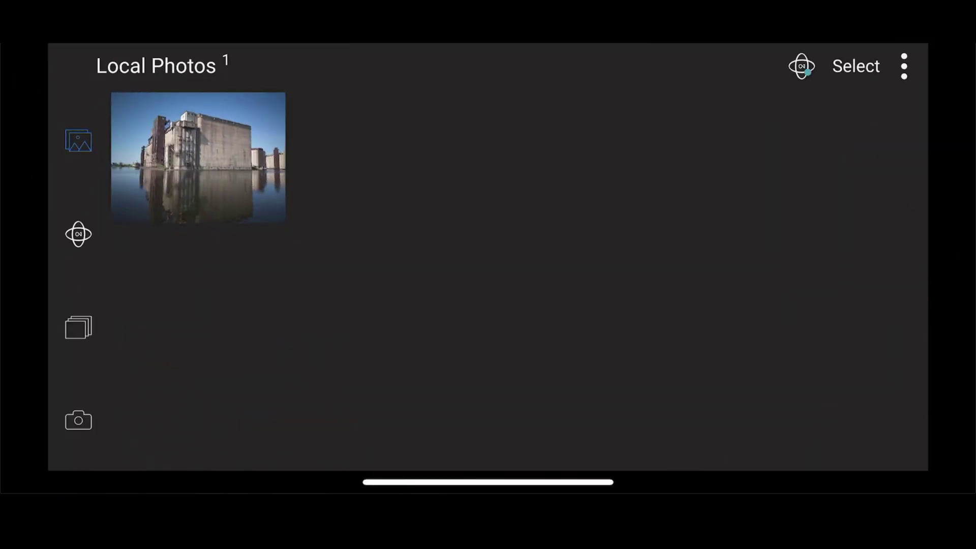
# Show the ON1 360 sync status: up to date, 0.1 GB of 200 GB used
pyautogui.click(801, 66)
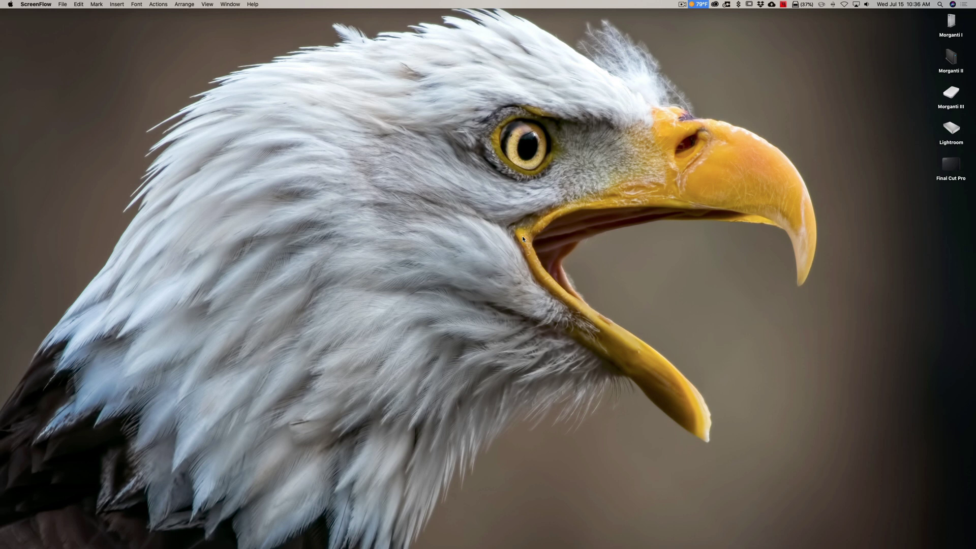
# Launch ON1 Photo RAW 2020 through a Spotlight search for 'on1 photo raw 2020'
pyautogui.click(939, 6)
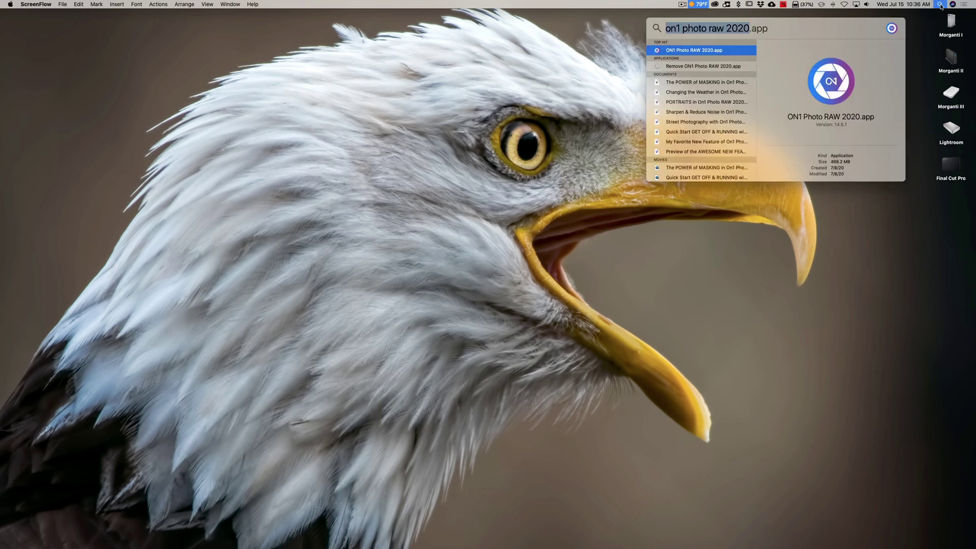
pyautogui.press('Return')
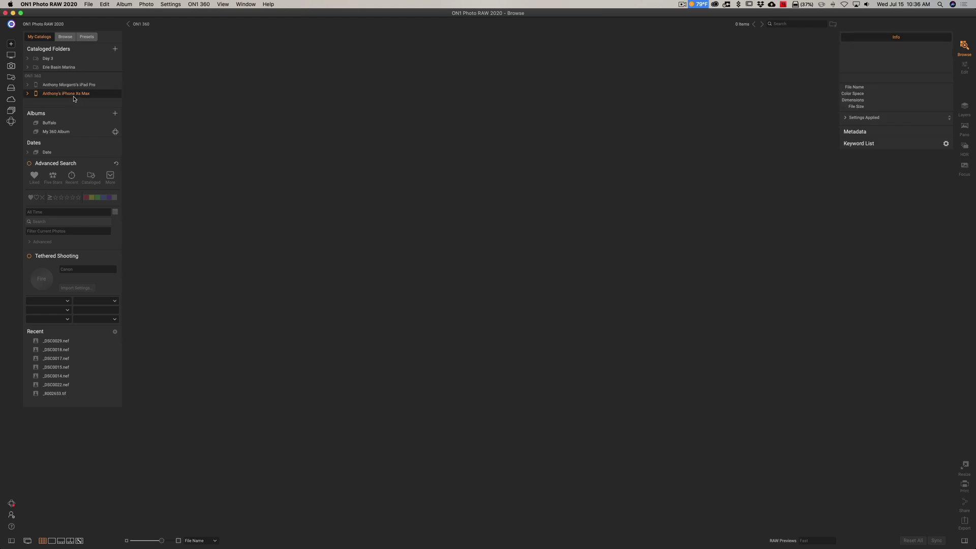
# Open IMG_0004.dng from the iPhone's Local Photos under ON1 360 in the editor
pyautogui.click(89, 102)
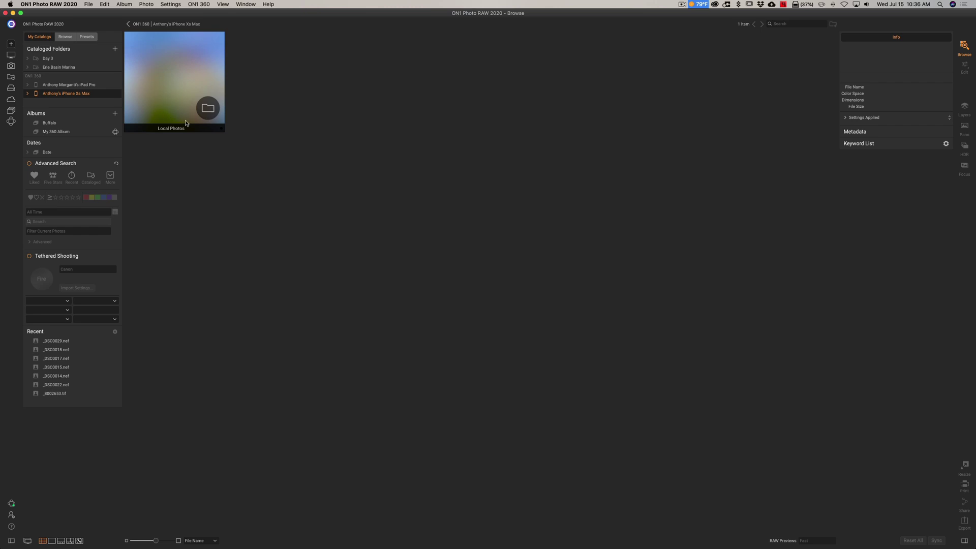
pyautogui.click(169, 83)
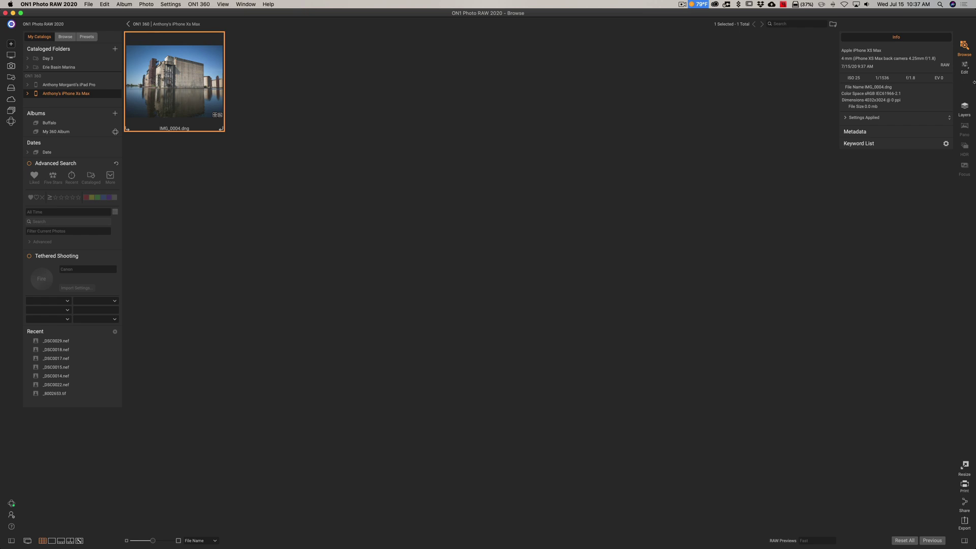
pyautogui.click(965, 67)
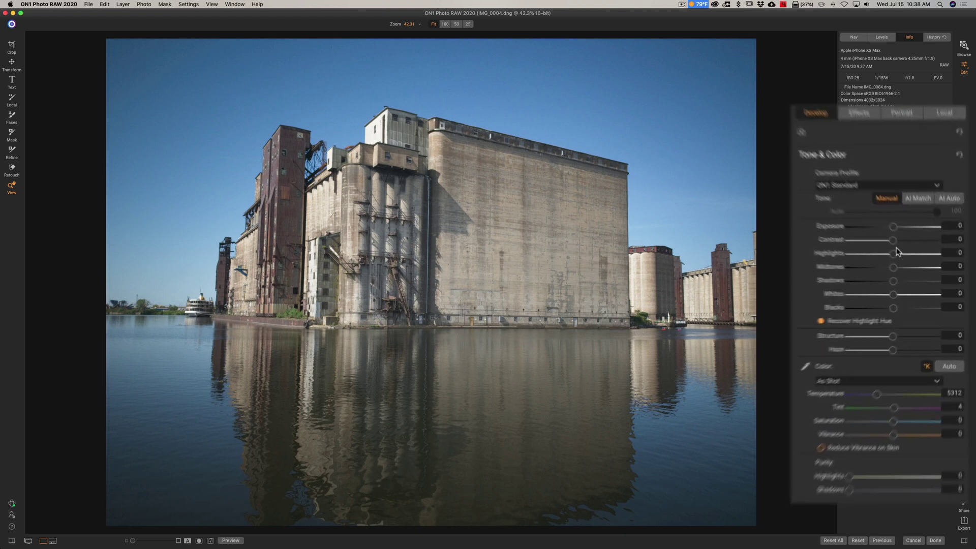
# Set Highlights -38, Midtones/Shadows 19, Whites 2, Blacks -54 using clipping view, and Saturation 15
pyautogui.moveTo(902, 272); pyautogui.dragTo(904, 272)
pyautogui.moveTo(866, 231); pyautogui.dragTo(879, 263)
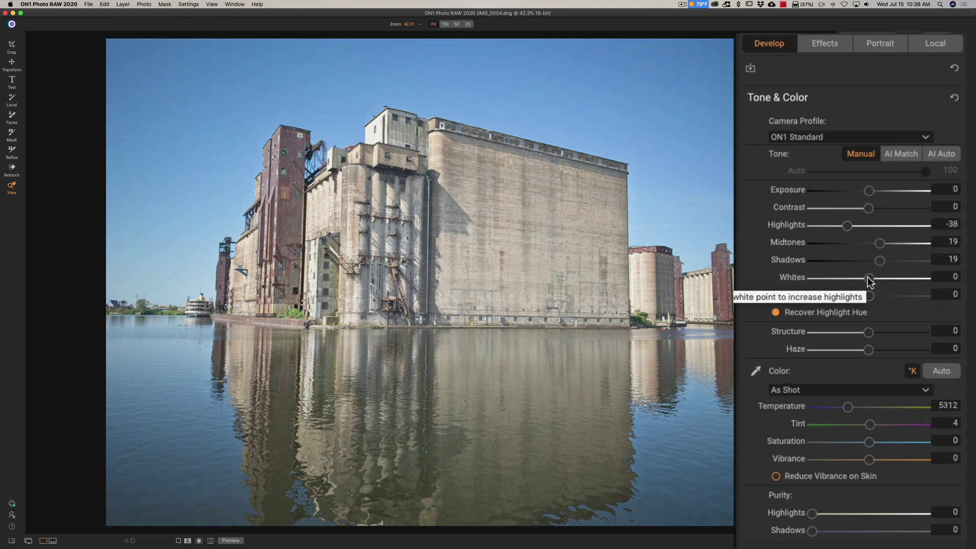
pyautogui.press('j')
pyautogui.moveTo(870, 278); pyautogui.dragTo(840, 299)
pyautogui.press('j')
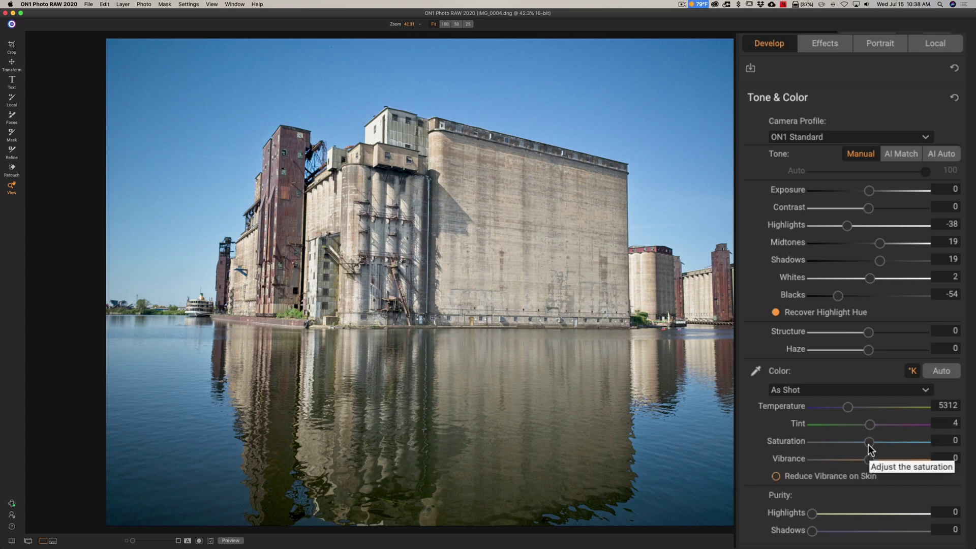
pyautogui.moveTo(868, 440); pyautogui.dragTo(876, 439)
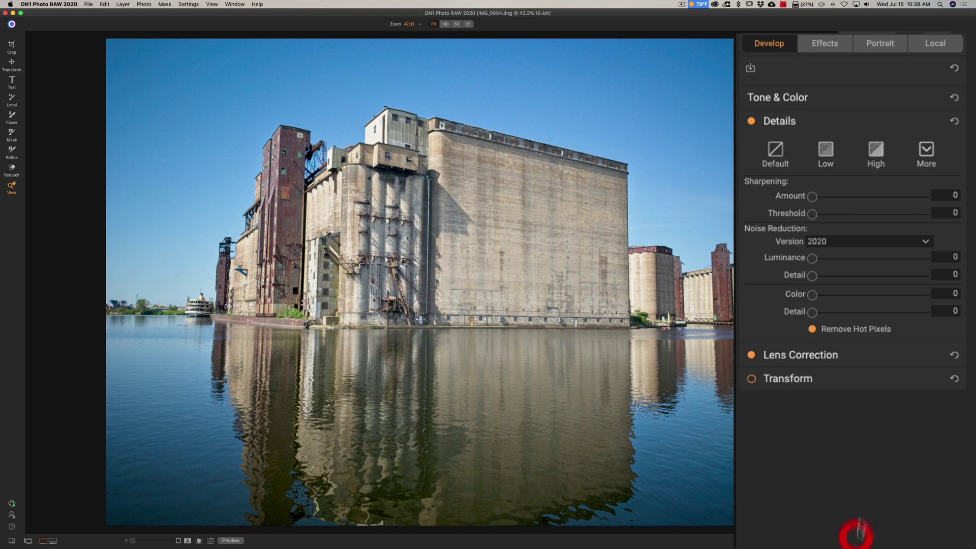
# Set Details Sharpening Amount to 26 and Luminance noise reduction to 26, then collapse Details
pyautogui.moveTo(810, 190); pyautogui.dragTo(840, 193)
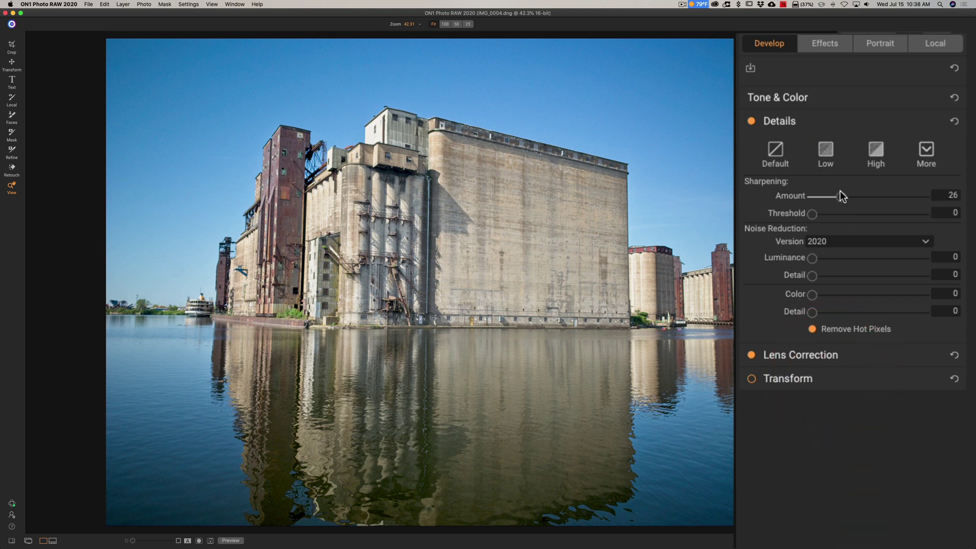
pyautogui.moveTo(812, 258); pyautogui.dragTo(839, 258)
pyautogui.click(844, 233)
pyautogui.click(808, 119)
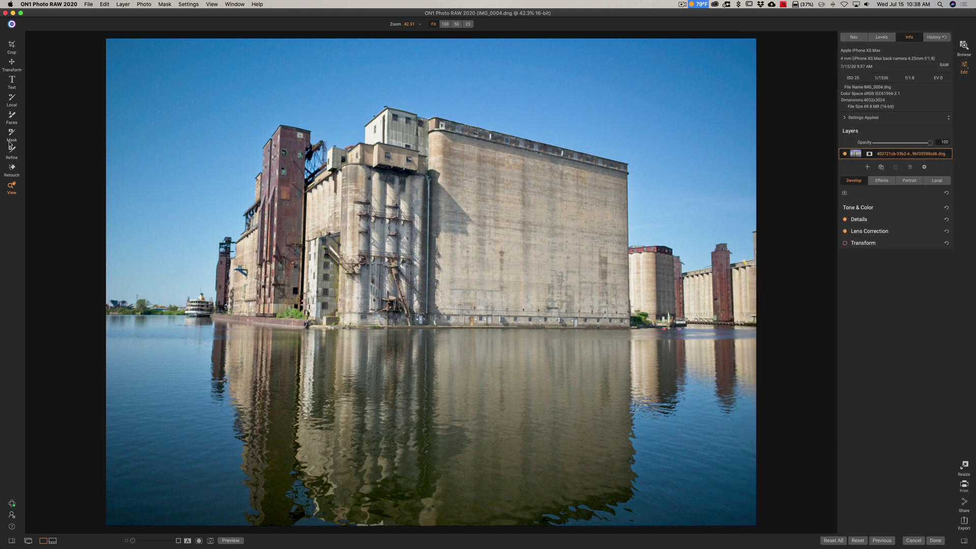
# Reset the crop, rotate the photo Level -1 degree, and apply the straightened crop
pyautogui.click(11, 46)
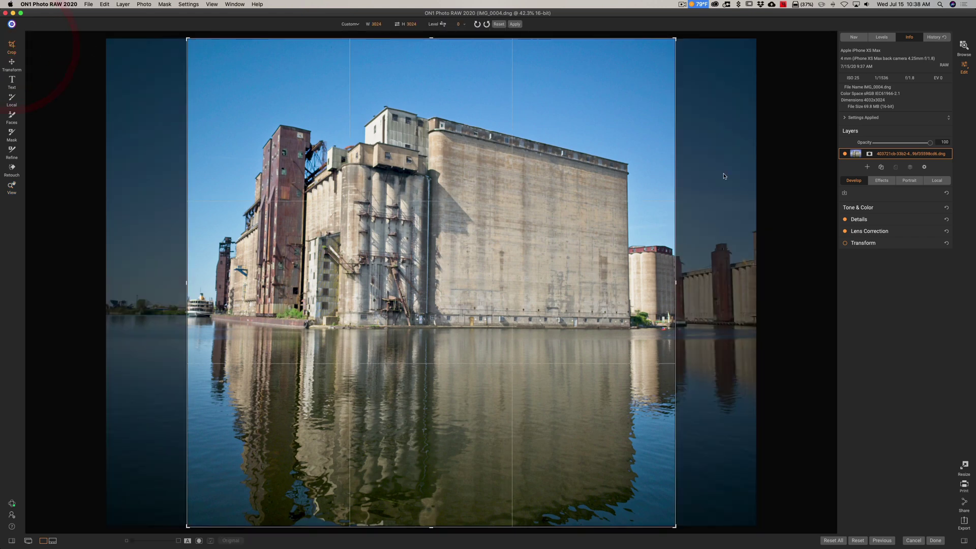
pyautogui.click(512, 24)
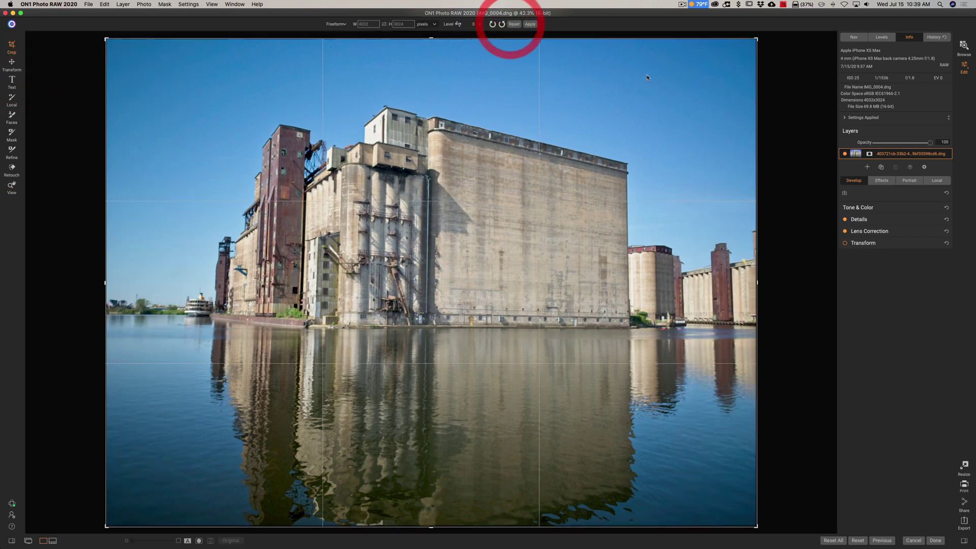
pyautogui.moveTo(771, 288); pyautogui.dragTo(767, 277)
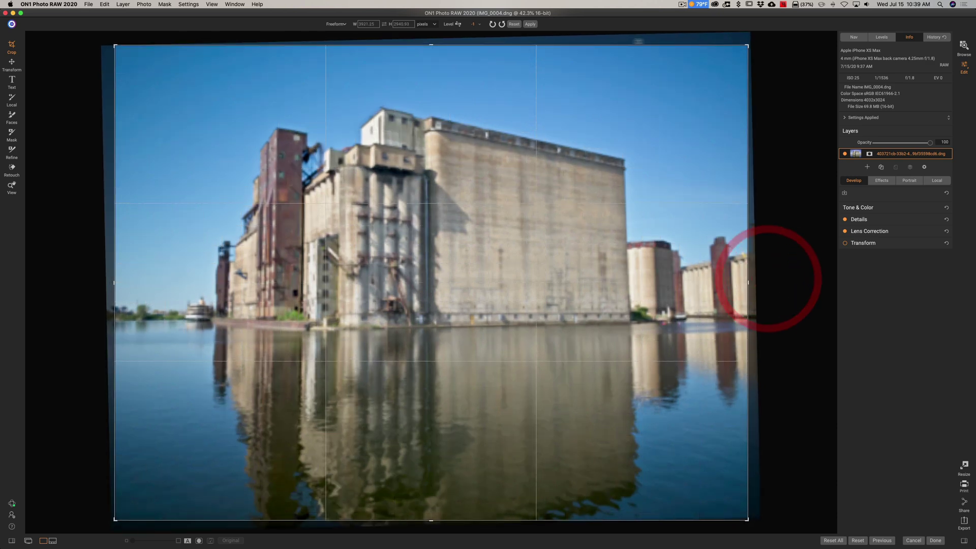
pyautogui.click(529, 24)
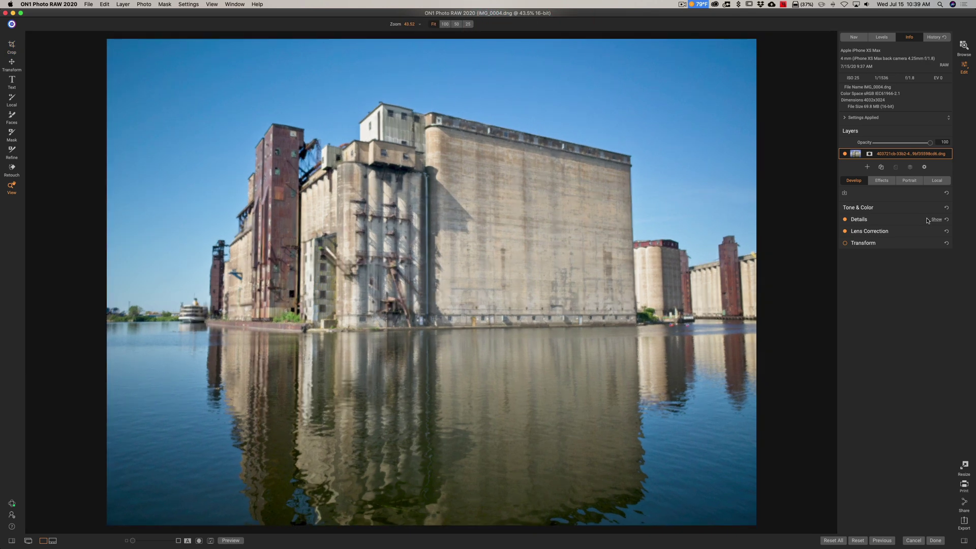
# Add a Dynamic Contrast filter from Effects (Medium 15, Large 20)
pyautogui.click(882, 182)
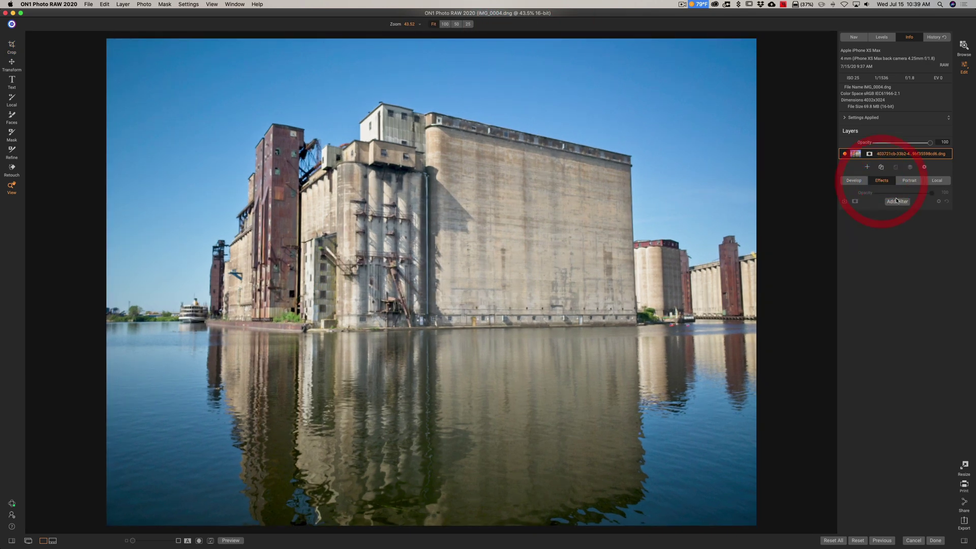
pyautogui.click(897, 202)
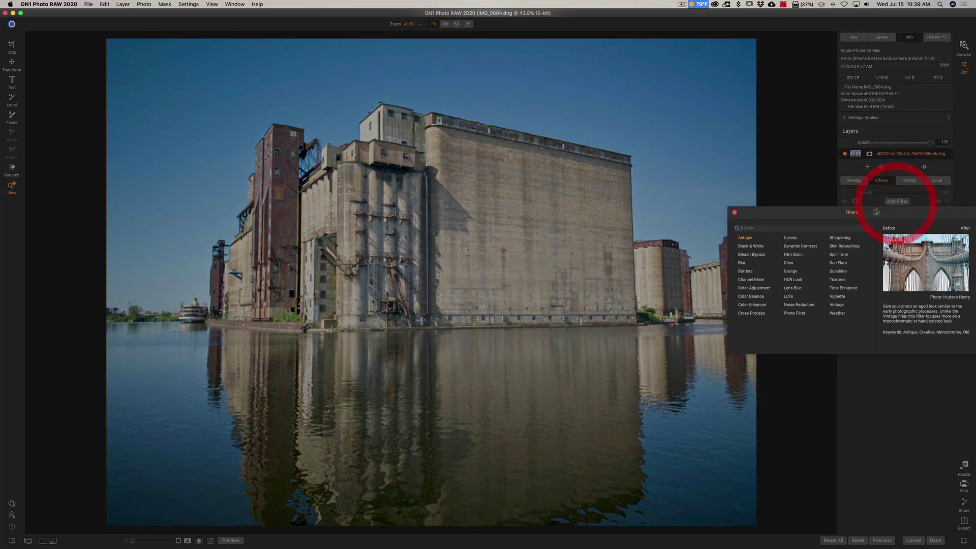
pyautogui.click(805, 248)
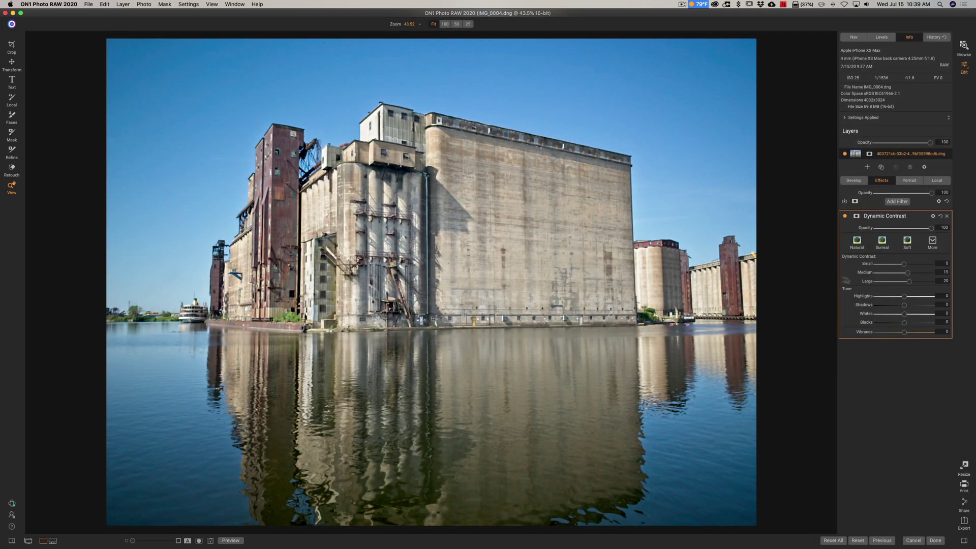
# Add a Vignette filter with the Big Softy preset and shrink its Size to 21
pyautogui.click(898, 201)
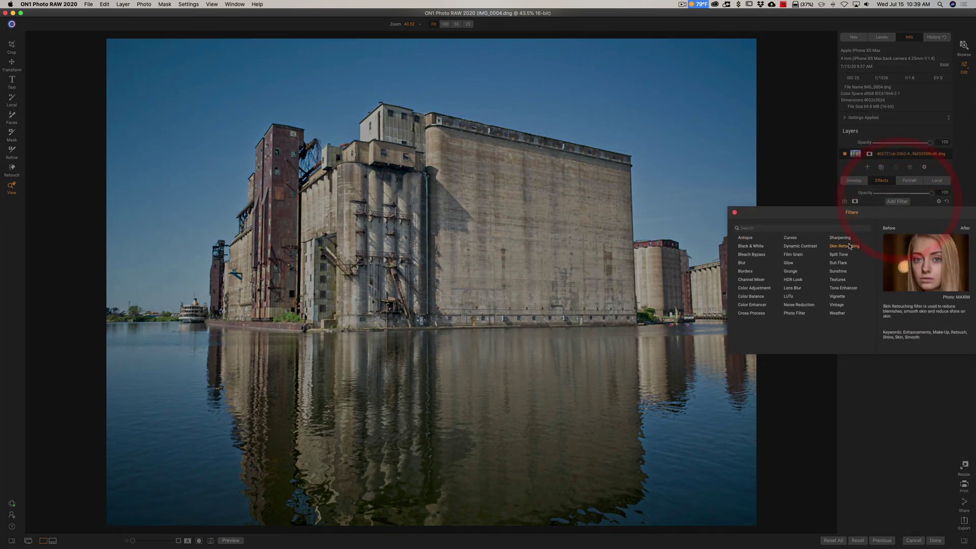
pyautogui.click(837, 297)
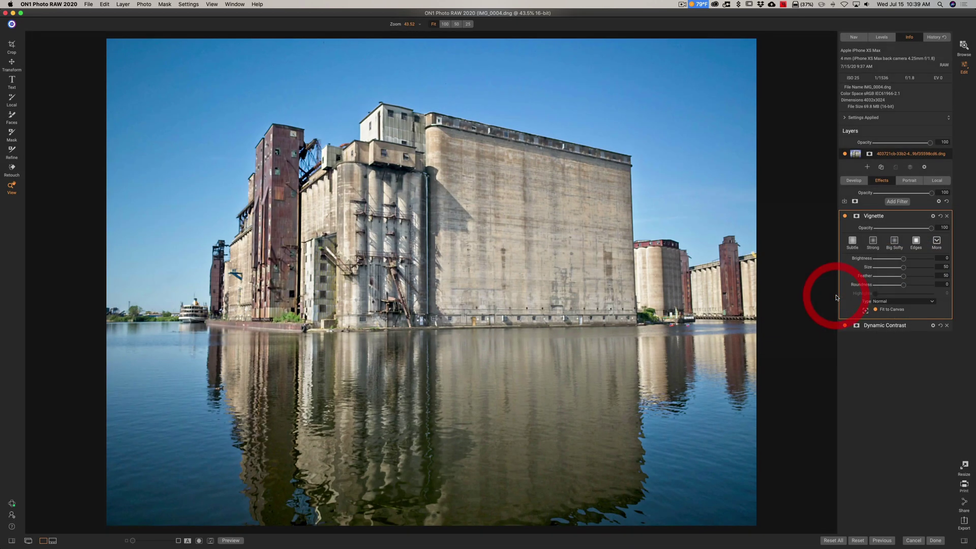
pyautogui.click(877, 244)
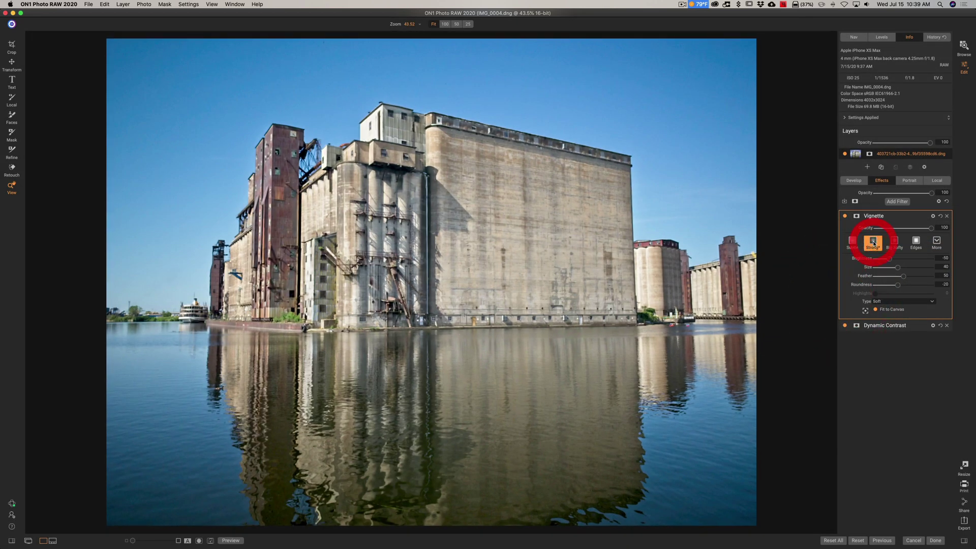
pyautogui.click(896, 243)
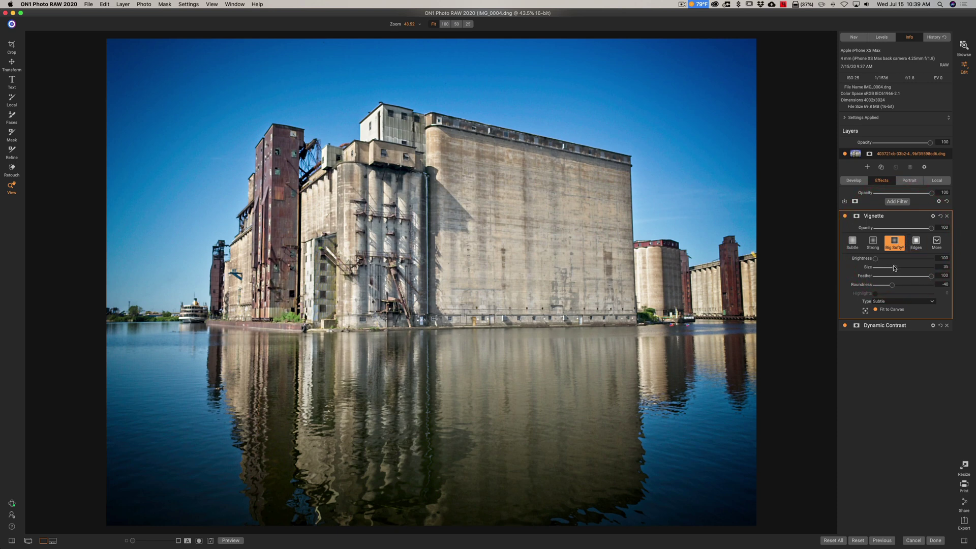
pyautogui.moveTo(895, 267); pyautogui.dragTo(929, 269)
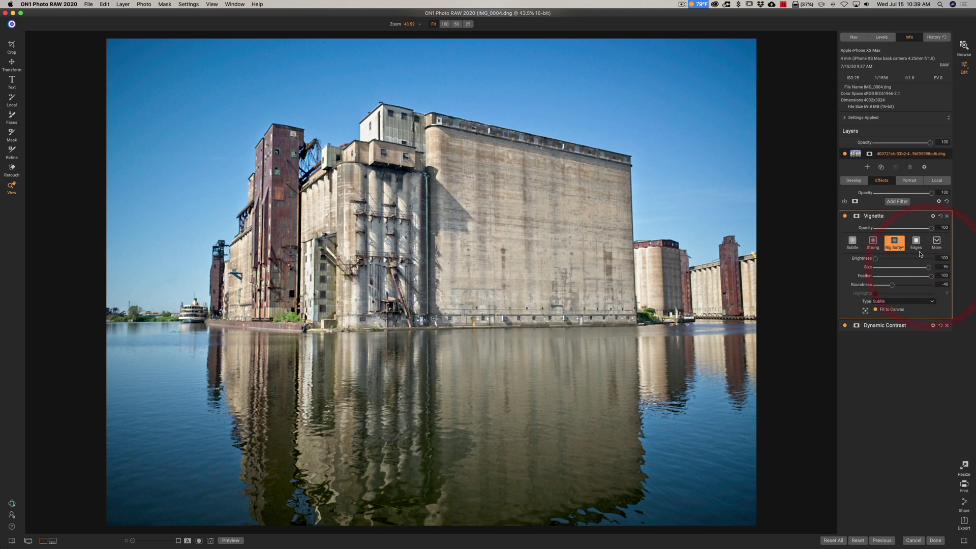